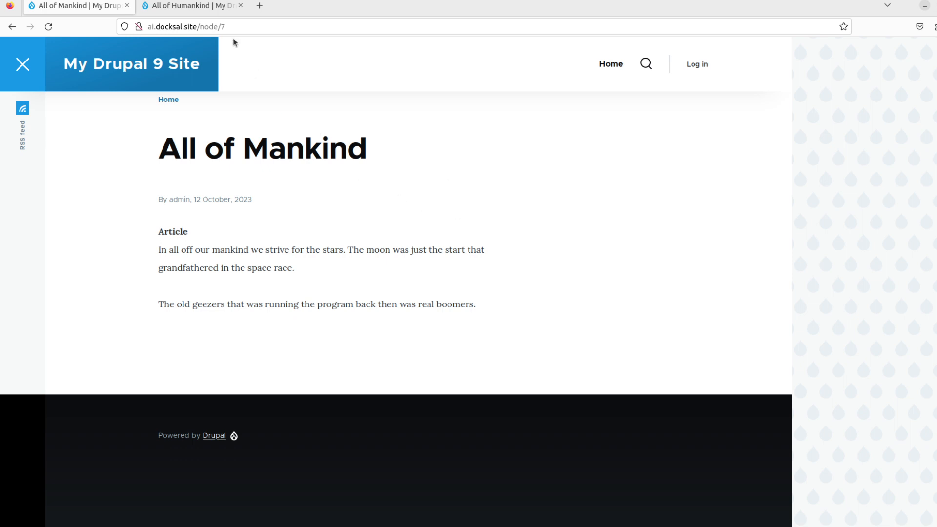
# - Switch to the All of Humankind article at node/8 to compare it
pyautogui.click(205, 13)
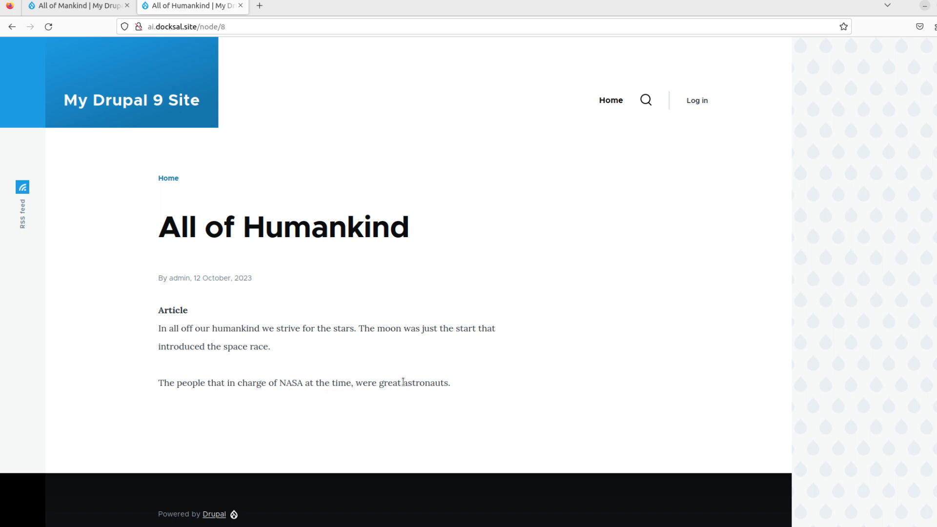
# - Show the All of Mankind article at node/7, starting 'In all off our mankind we strive for the stars.'
pyautogui.click(100, 6)
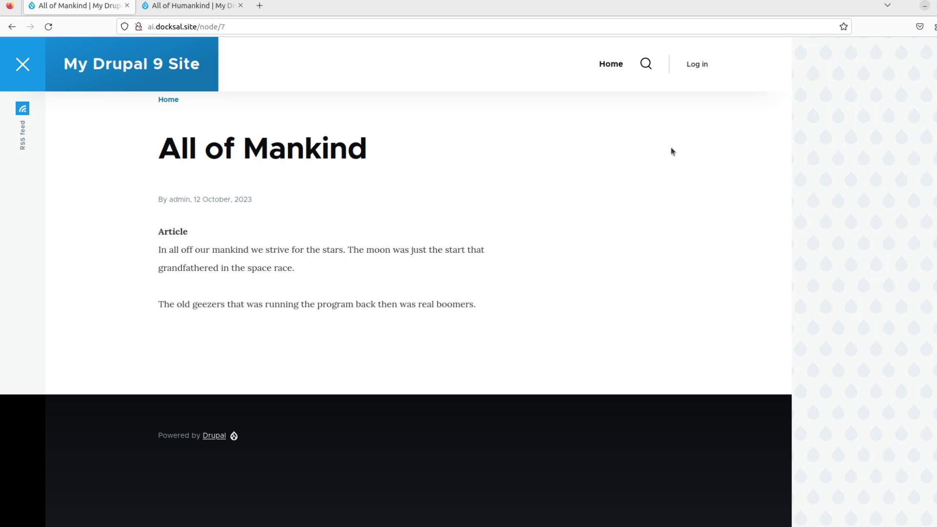
# - Log in to the Drupal site as the administrator
pyautogui.click(700, 67)
pyautogui.write('admi')
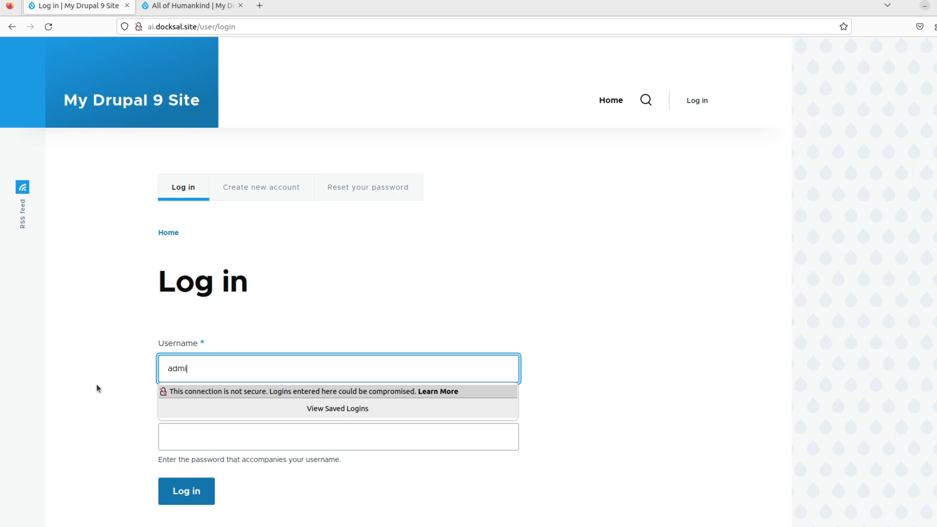
pyautogui.write('n')
pyautogui.press('Tab')
pyautogui.write('admin')
pyautogui.press('Return')
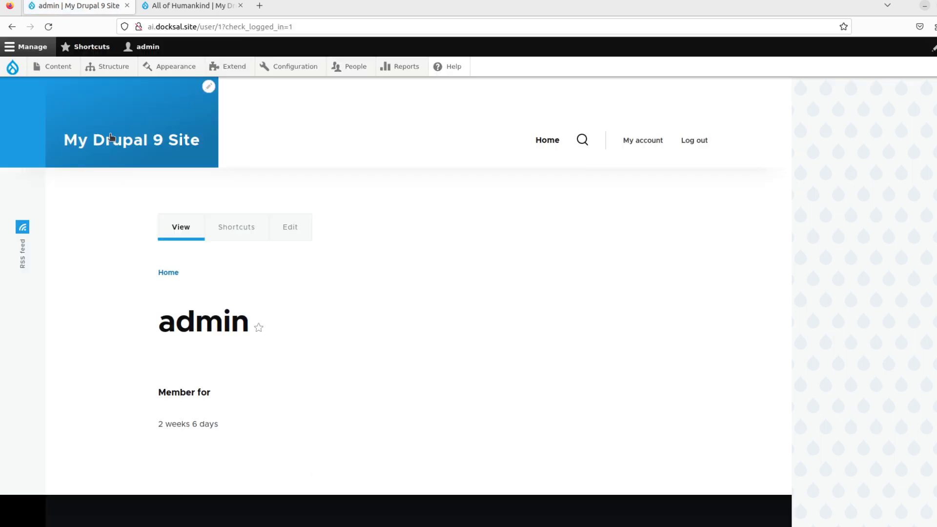
# - Start a new Text (plain, long) field on the Article content type
pyautogui.moveTo(116, 71)
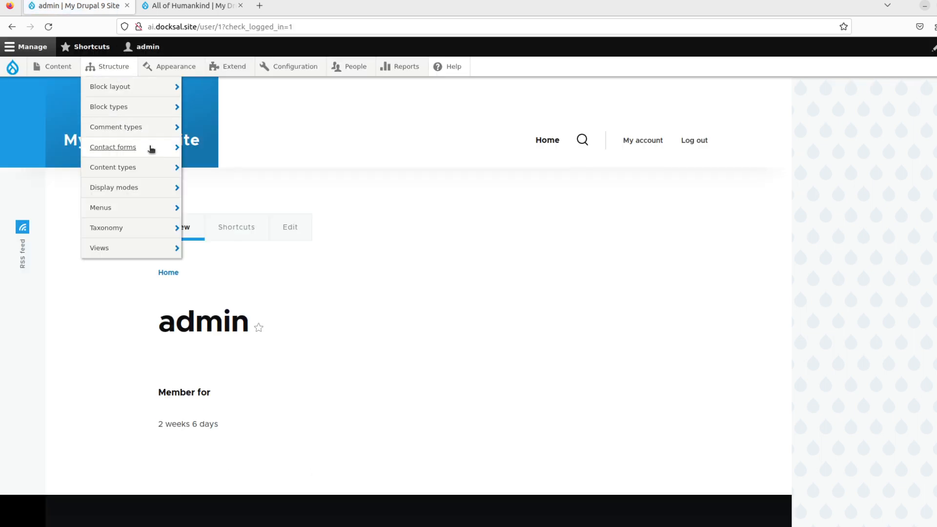
pyautogui.moveTo(154, 170)
pyautogui.click(307, 189)
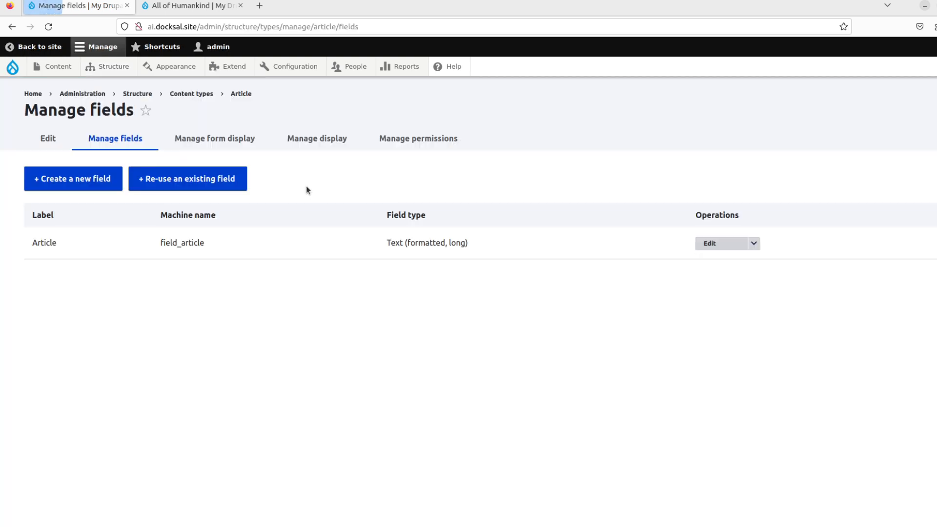
pyautogui.click(99, 172)
pyautogui.click(121, 178)
pyautogui.scroll(-3, 109, 397)
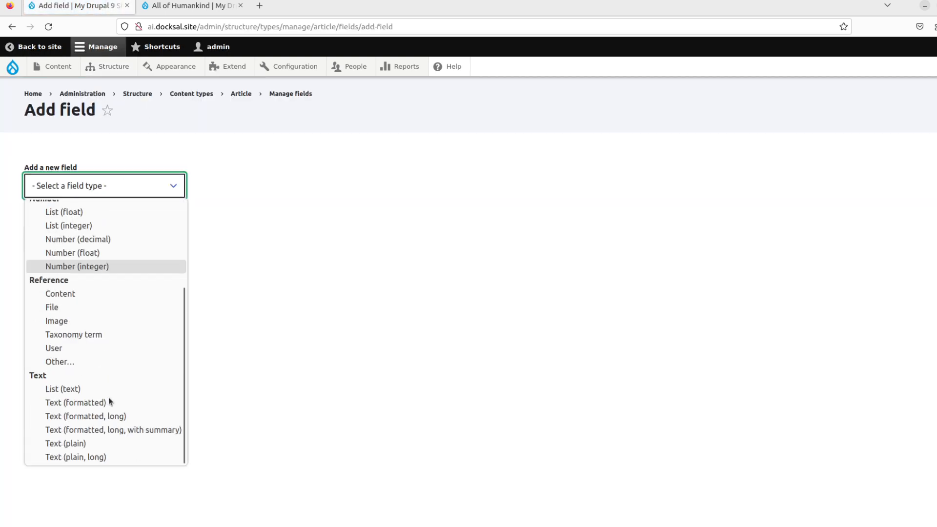
pyautogui.click(98, 457)
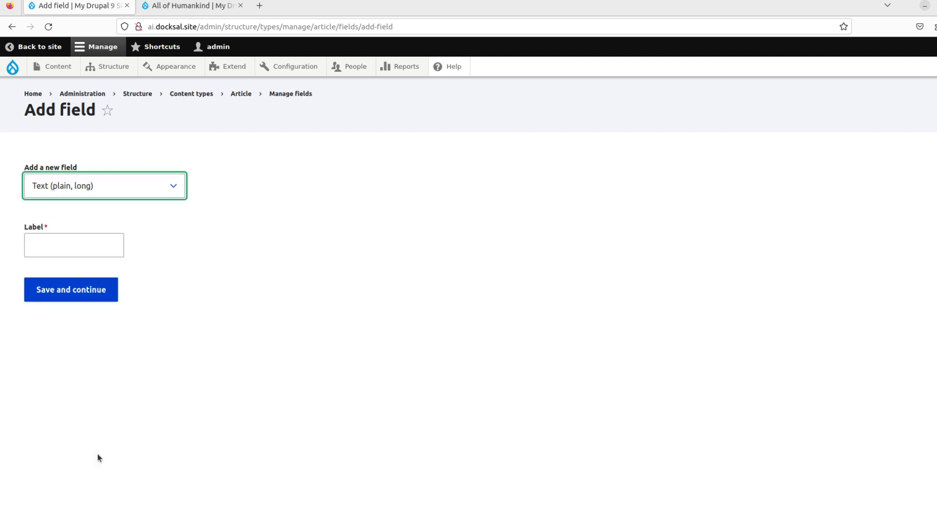
# - Label the new field 'Reasons of rejection' and save it
pyautogui.click(87, 250)
pyautogui.click(87, 249)
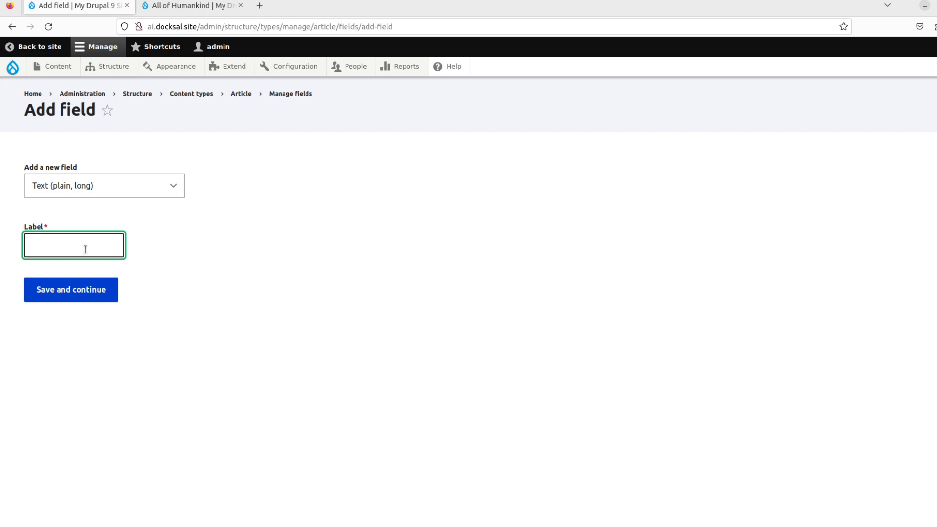
pyautogui.write('Reas')
pyautogui.press('Down')
pyautogui.press('Return')
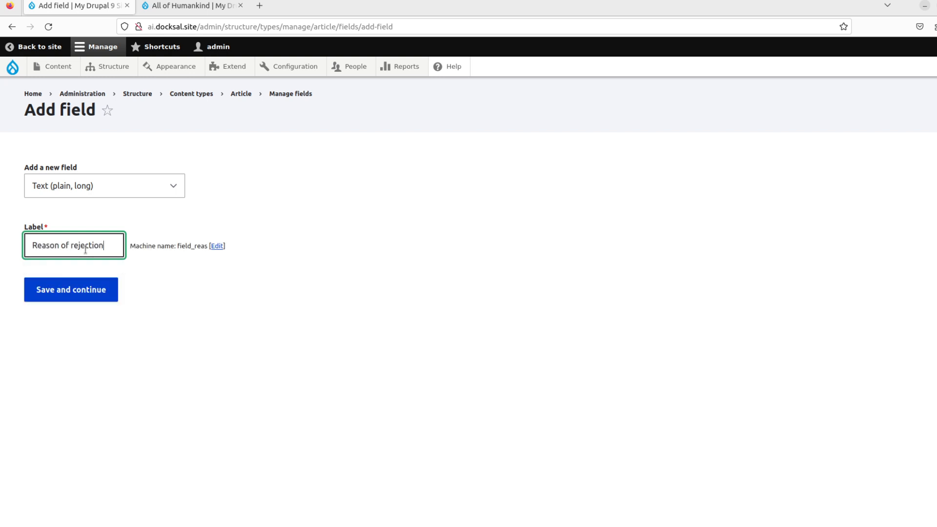
pyautogui.press('Left')
pyautogui.press('Left')
pyautogui.press('Left')
pyautogui.press('Left')
pyautogui.press('Left')
pyautogui.press('Left')
pyautogui.press('Left')
pyautogui.press('Left')
pyautogui.press('Left')
pyautogui.press('Left')
pyautogui.press('Left')
pyautogui.press('Left')
pyautogui.press('Left')
pyautogui.write('s')
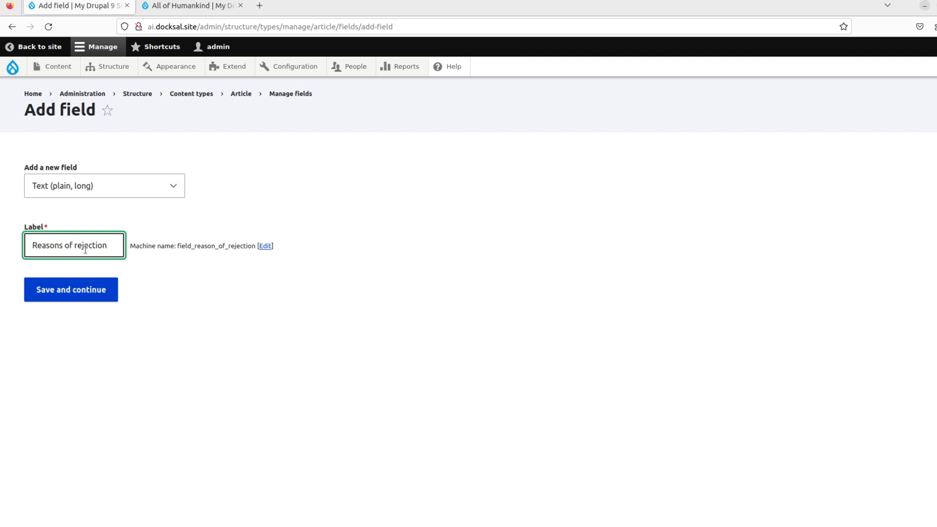
pyautogui.click(96, 292)
# - Allow unlimited values, save the storage settings, and enable AI Interpolator on the field
pyautogui.click(60, 300)
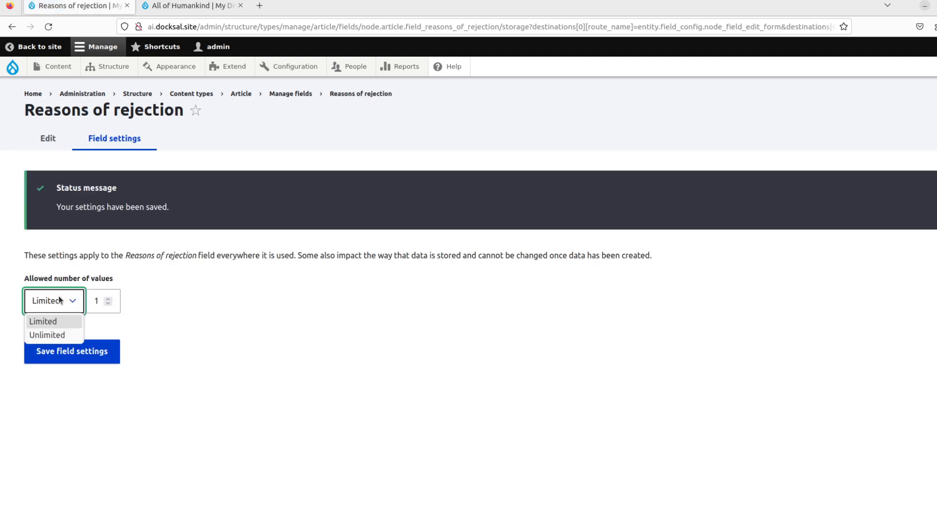
pyautogui.click(64, 335)
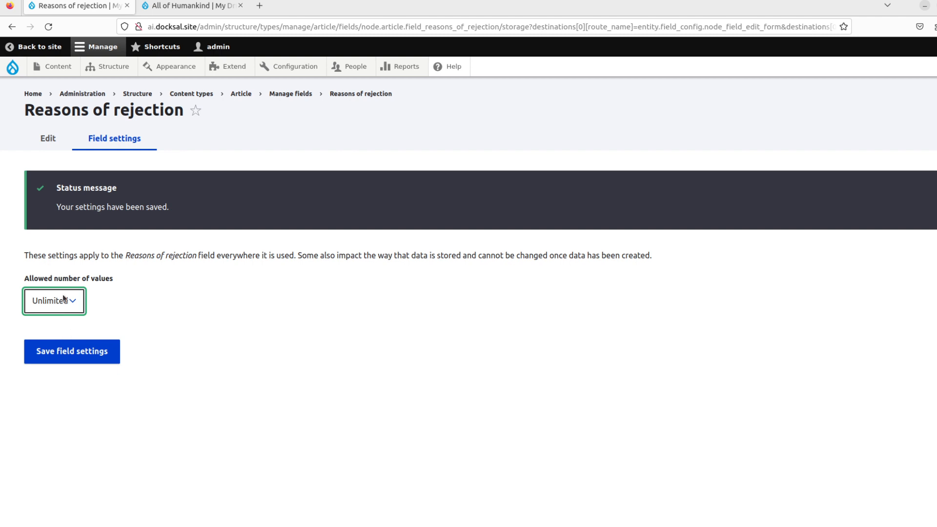
pyautogui.click(95, 351)
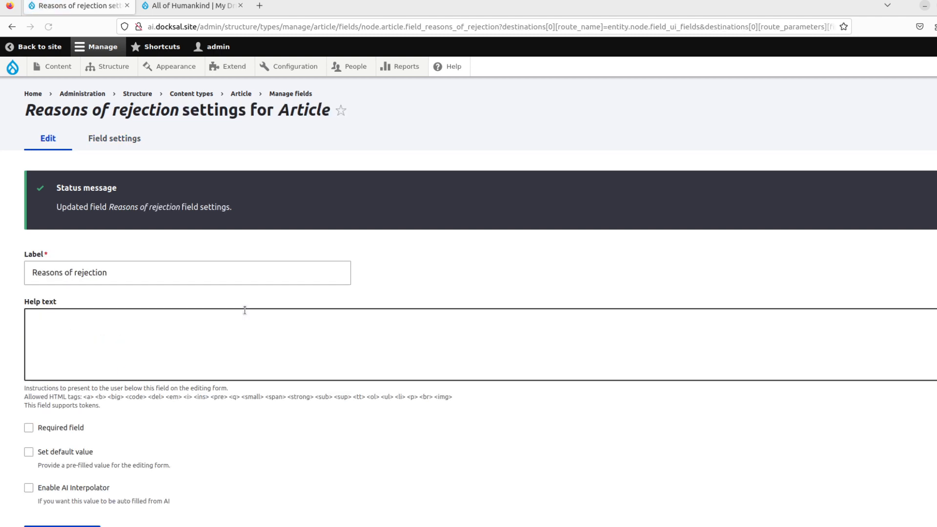
pyautogui.click(78, 483)
pyautogui.scroll(-7, 162, 412)
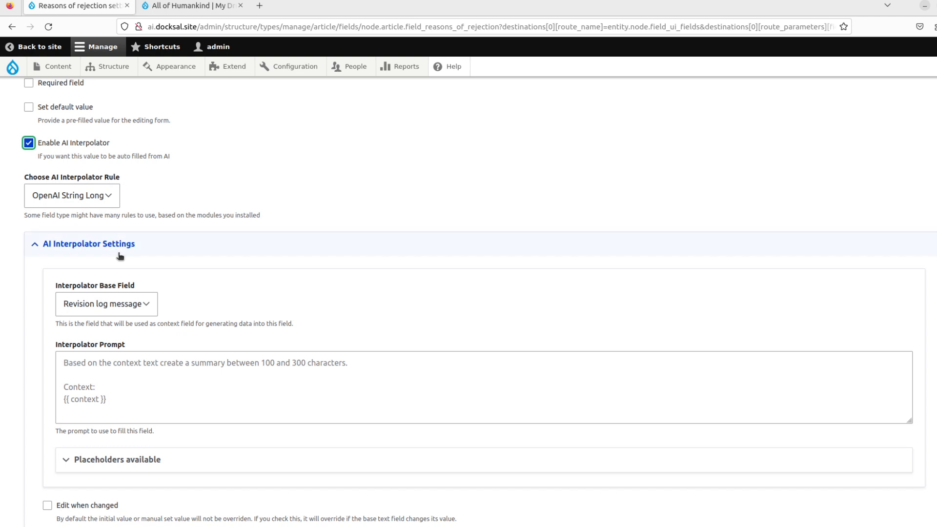
# - Use Article as the interpolator base field and paste in the inclusivity-check prompt
pyautogui.click(126, 306)
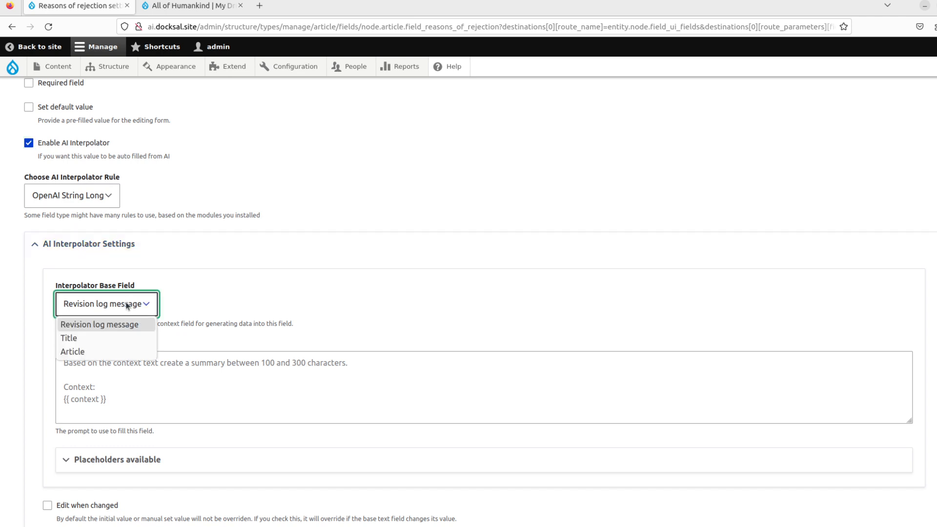
pyautogui.click(117, 351)
pyautogui.click(138, 364)
pyautogui.write('Based on the context, if there are any reasons for the context text to not be inclusive towards genders,the  LGBTQ community, physically disabled person, a persons age or minorities, list as many of those reasons as you can. If not respond, "inclusive text".  Context: {{ context }}')
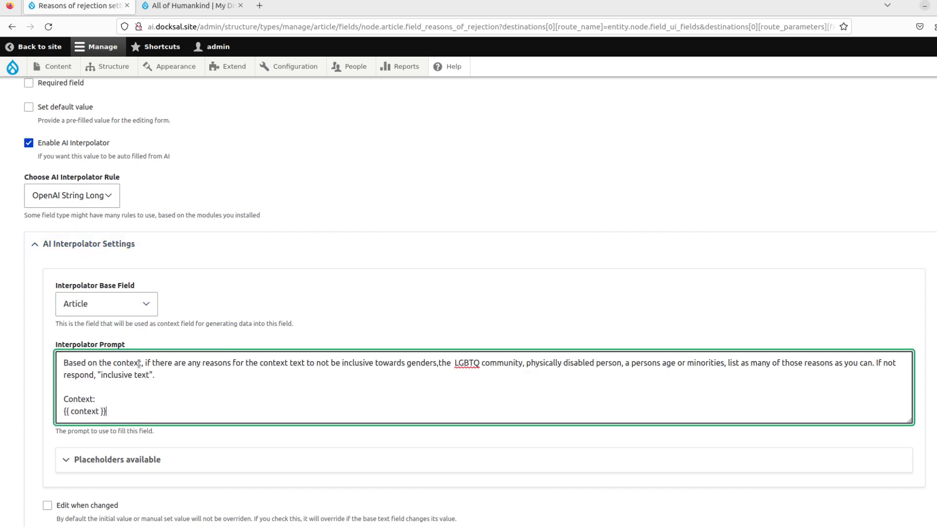
pyautogui.scroll(-2, 194, 318)
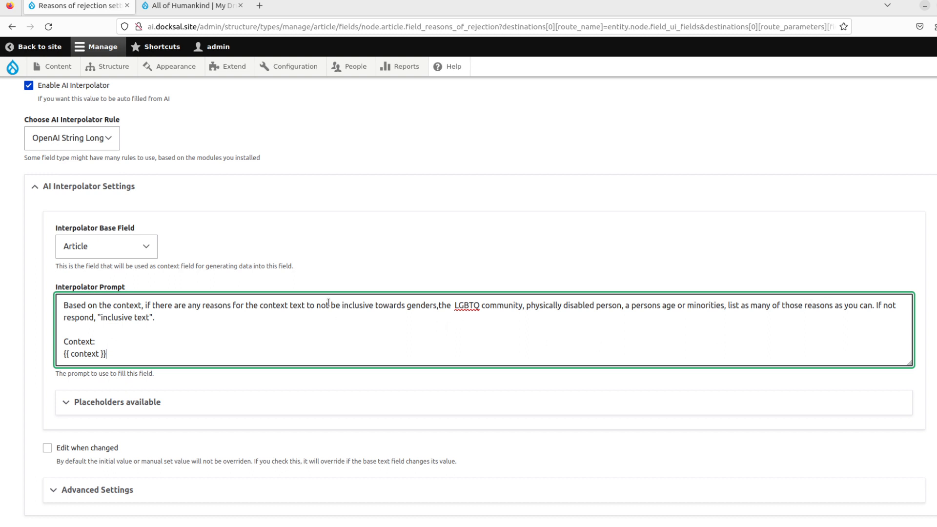
pyautogui.scroll(-1, 328, 303)
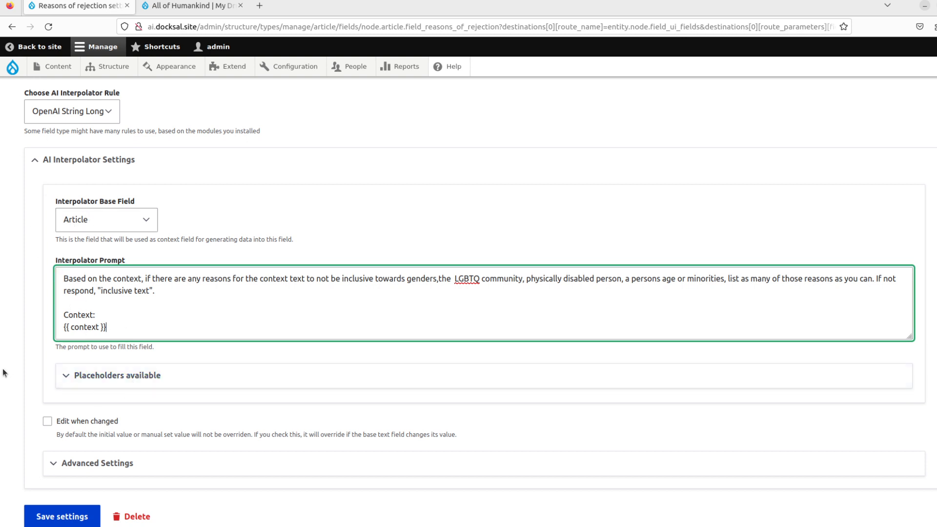
# - In the advanced interpolator settings, make the interpolation run as a Batch worker
pyautogui.click(78, 463)
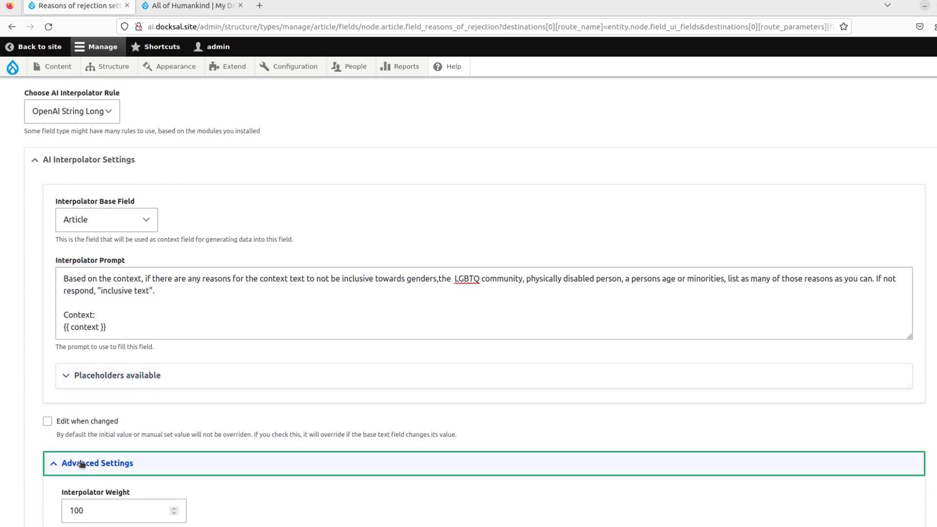
pyautogui.scroll(-3, 31, 388)
pyautogui.scroll(-3, 57, 416)
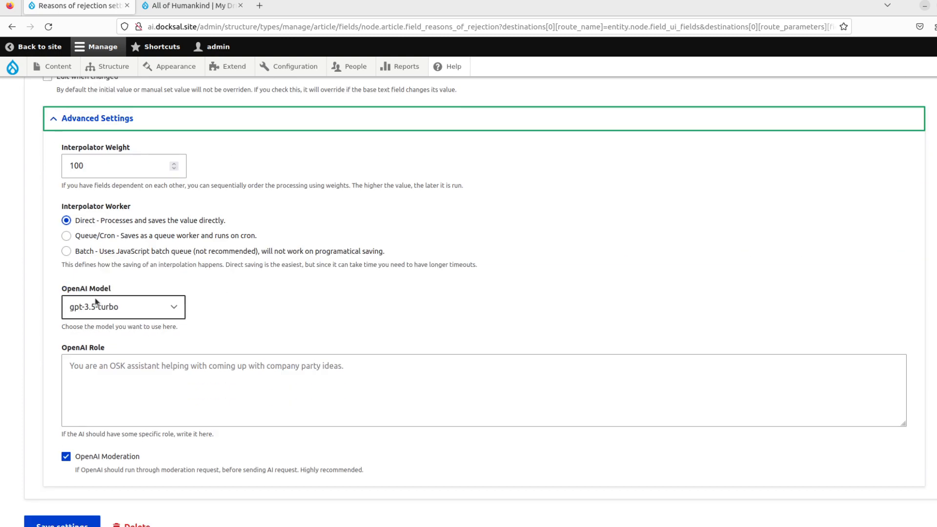
pyautogui.click(84, 253)
# - Select gpt-4 and set the role 'You are Inclusive Language consultant analyzing text for non-inclusive language.'
pyautogui.click(121, 297)
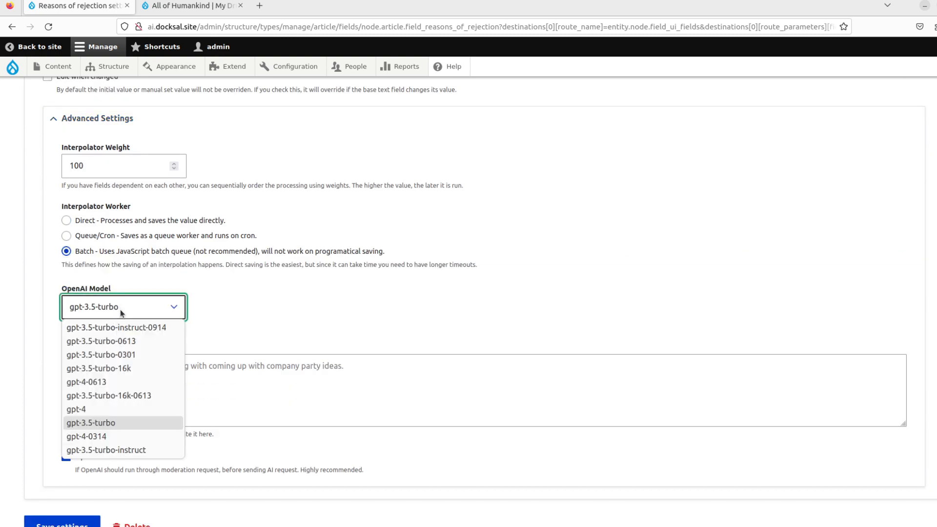
pyautogui.click(114, 411)
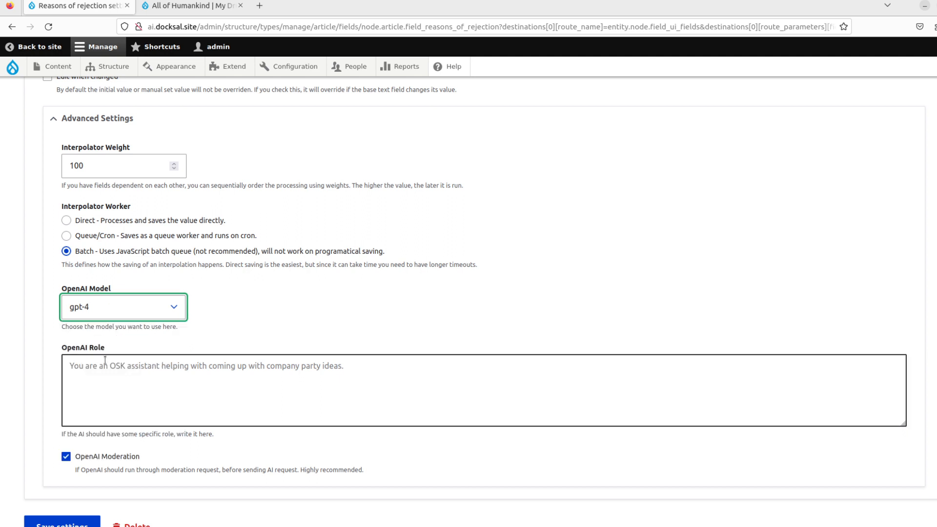
pyautogui.click(143, 379)
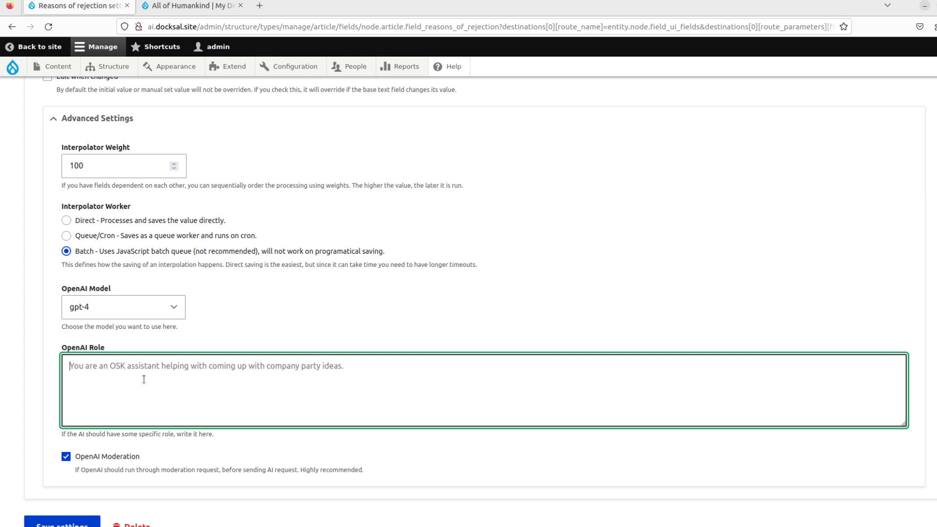
pyautogui.write('You are ')
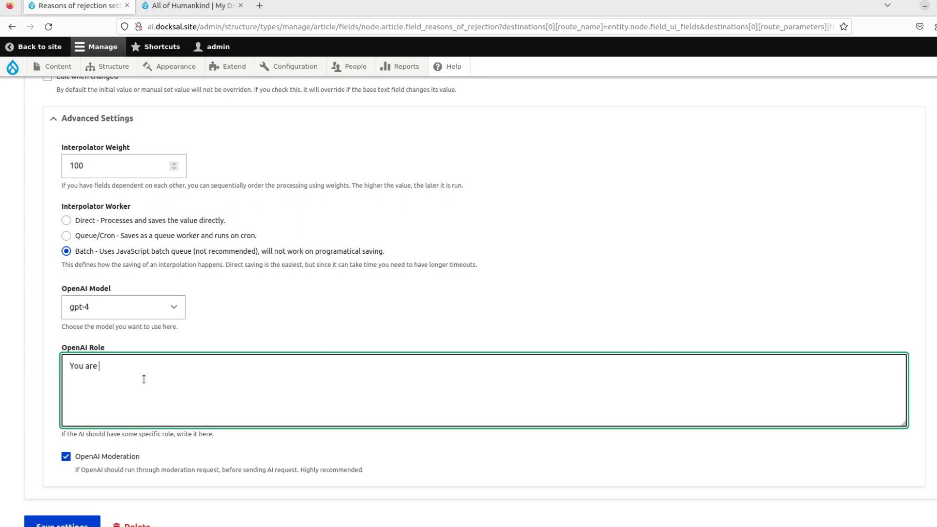
pyautogui.write('Inclusive Language consultant a')
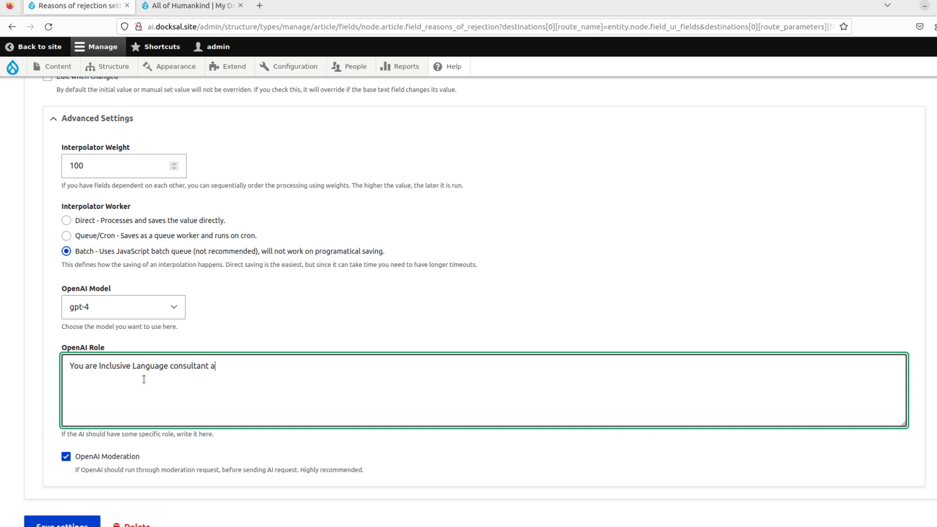
pyautogui.write('nalyzing text for non-inclusive language.')
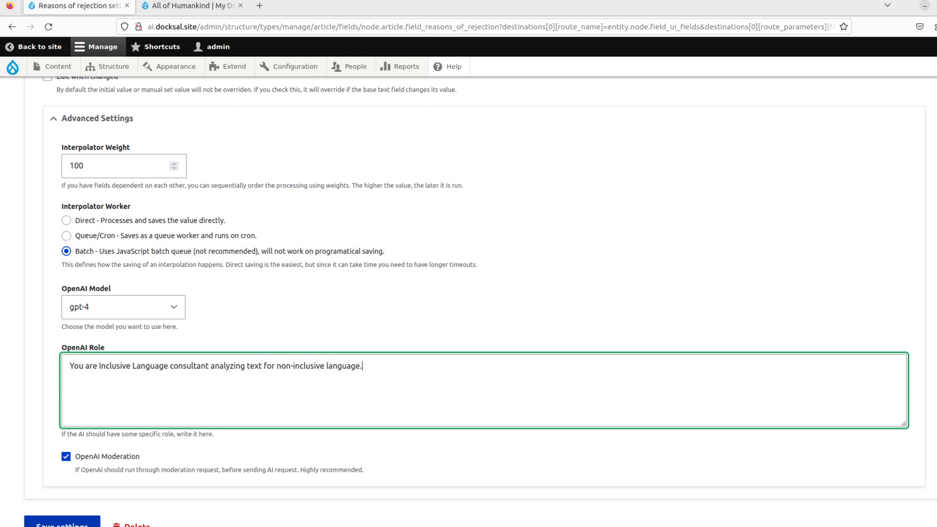
# - Save the field settings and open the All of Humankind article's edit form
pyautogui.click(62, 523)
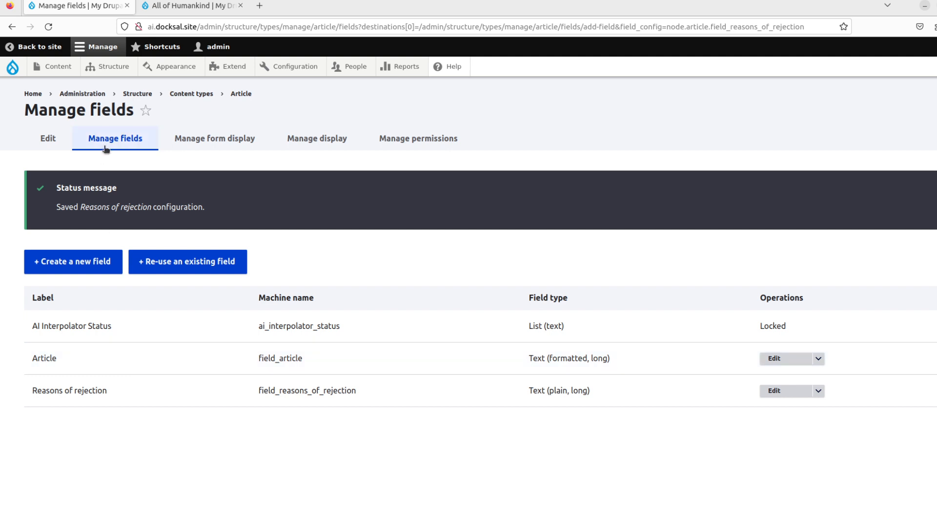
pyautogui.click(63, 71)
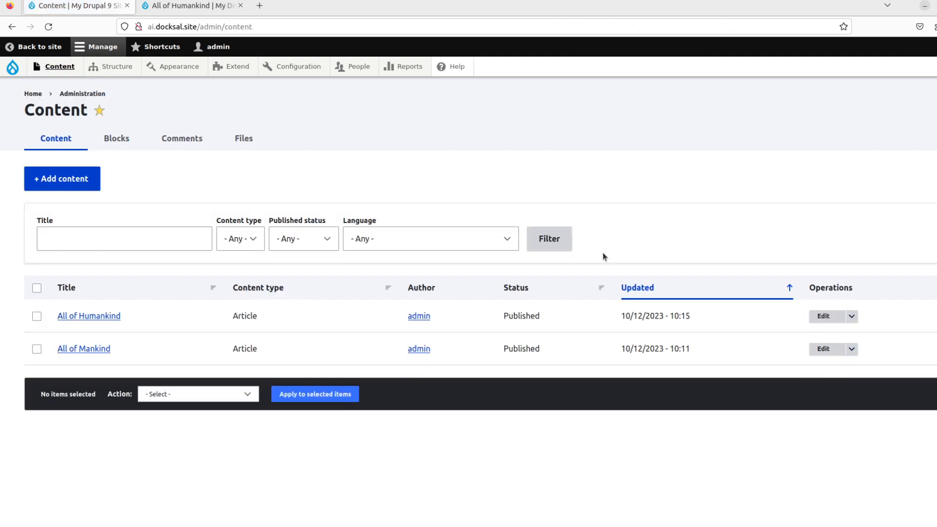
pyautogui.click(824, 350)
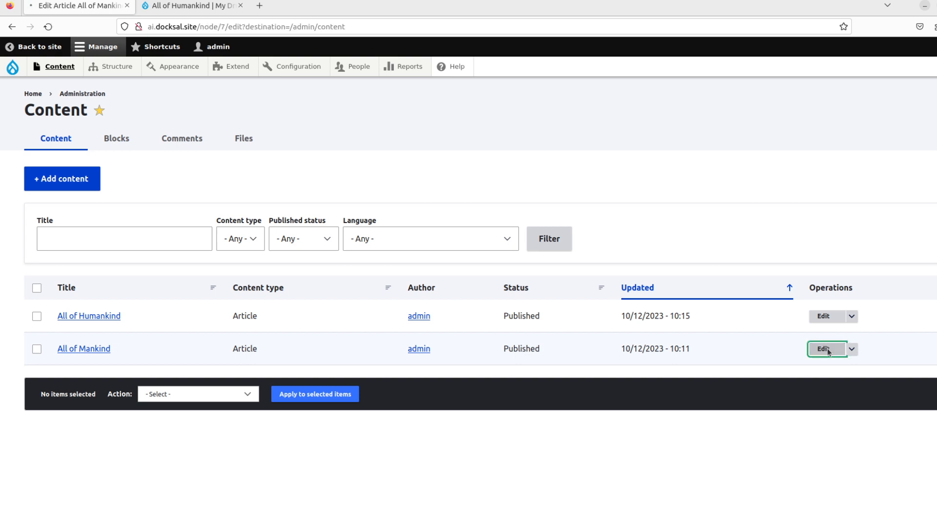
pyautogui.click(198, 6)
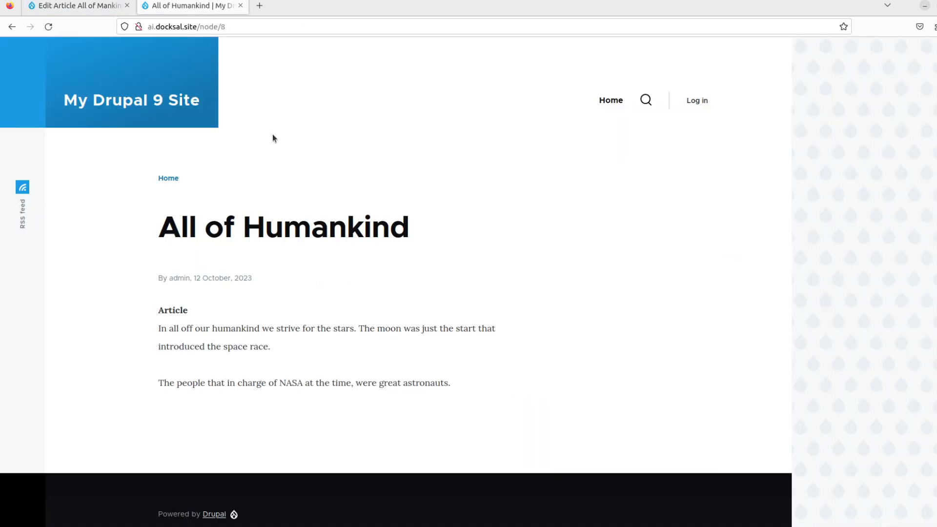
pyautogui.click(230, 226)
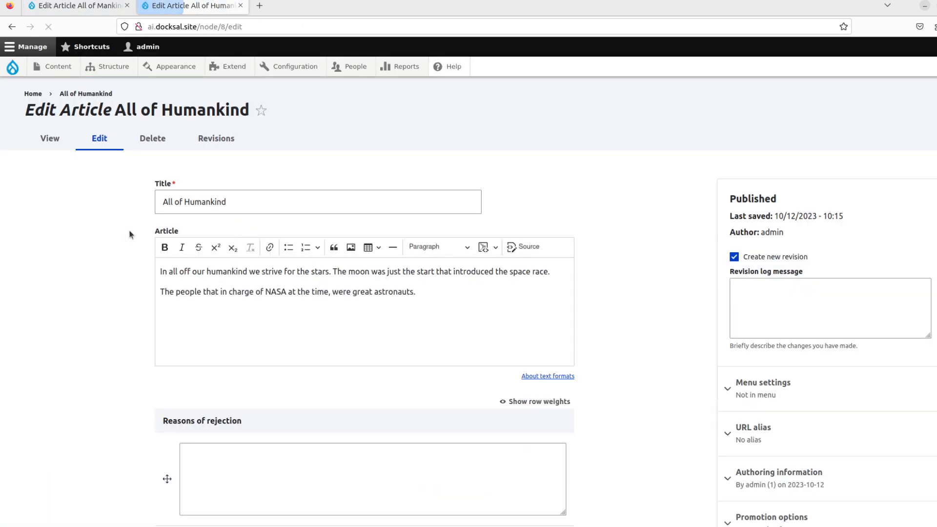
# - Re-save All of Humankind to run the AI check, then reopen it to find Reasons of rejection empty
pyautogui.scroll(-3, 115, 236)
pyautogui.scroll(3, 115, 236)
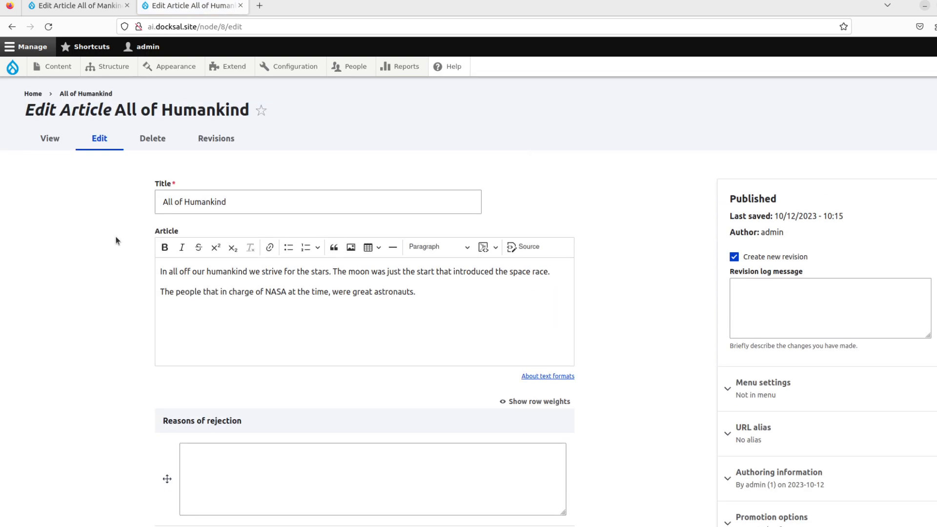
pyautogui.scroll(-3, 146, 186)
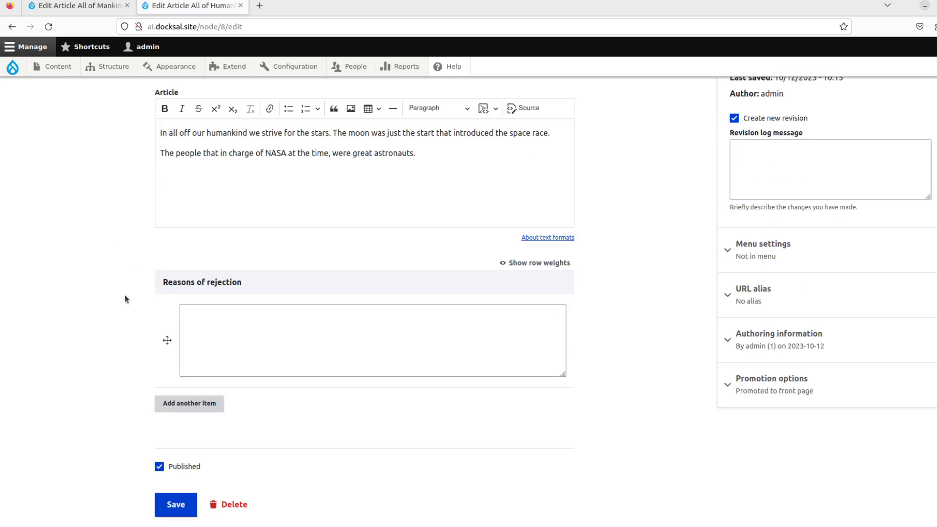
pyautogui.click(169, 503)
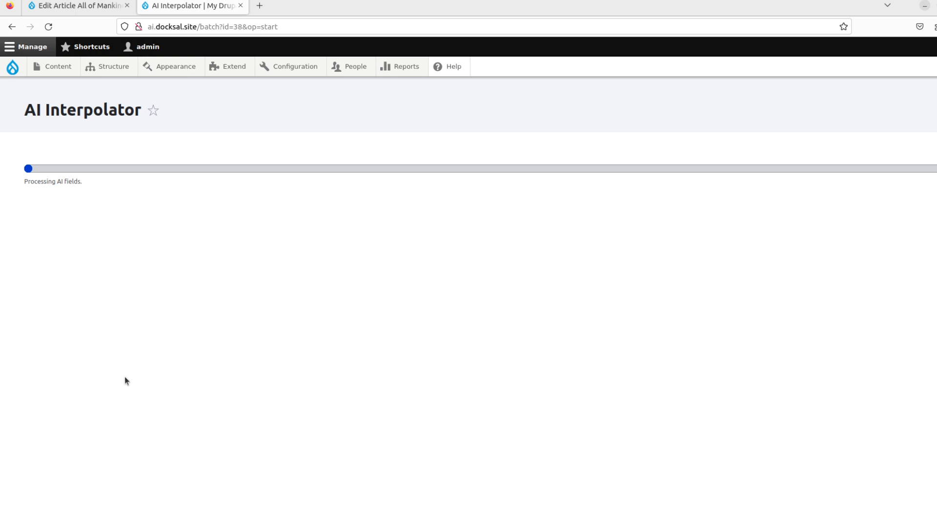
pyautogui.scroll(-3, 124, 378)
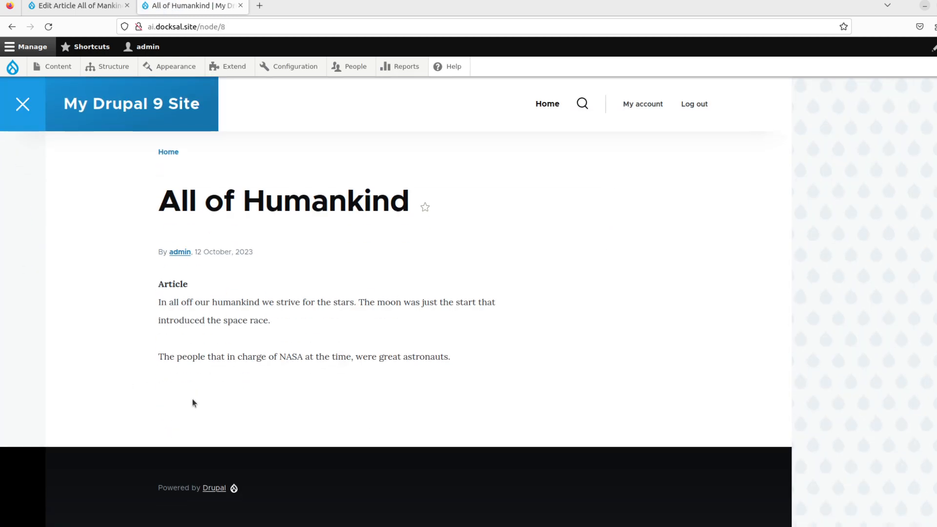
pyautogui.scroll(3, 208, 309)
pyautogui.click(225, 279)
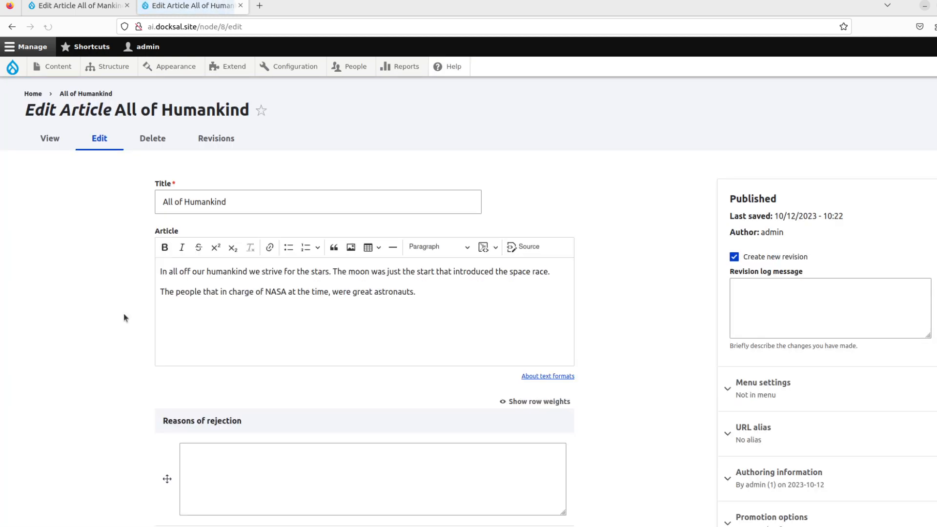
pyautogui.scroll(-3, 124, 315)
pyautogui.scroll(3, 120, 305)
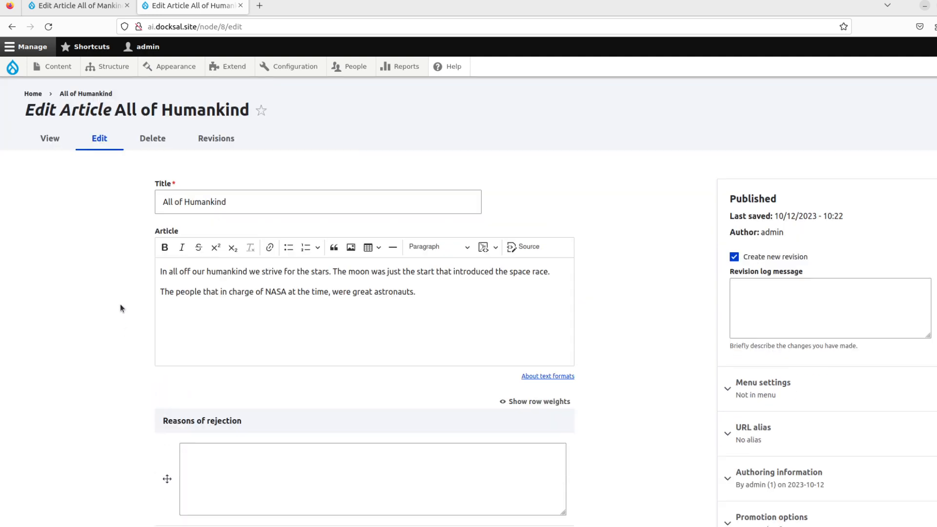
pyautogui.scroll(-2, 121, 305)
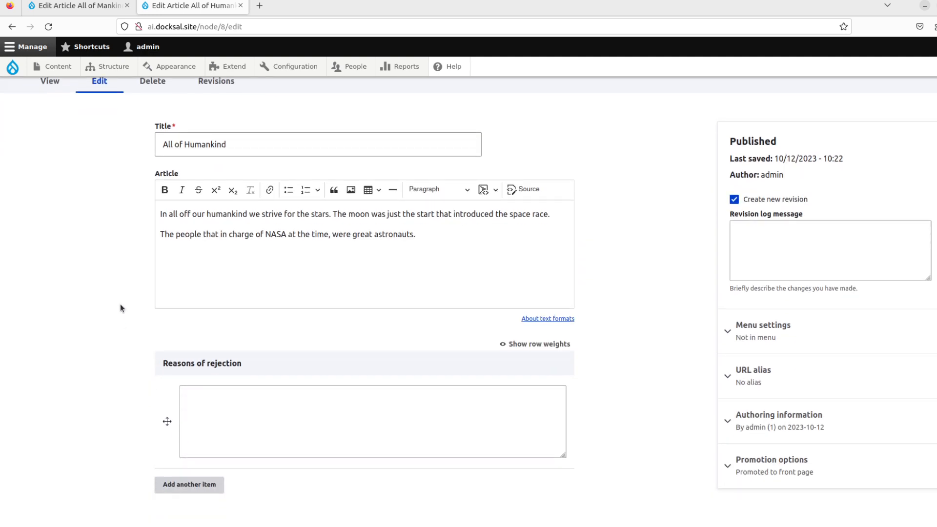
# - Re-save All of Mankind and reopen it to review reasons: mankind, grandfathered, old geezers, boomers
pyautogui.click(76, 6)
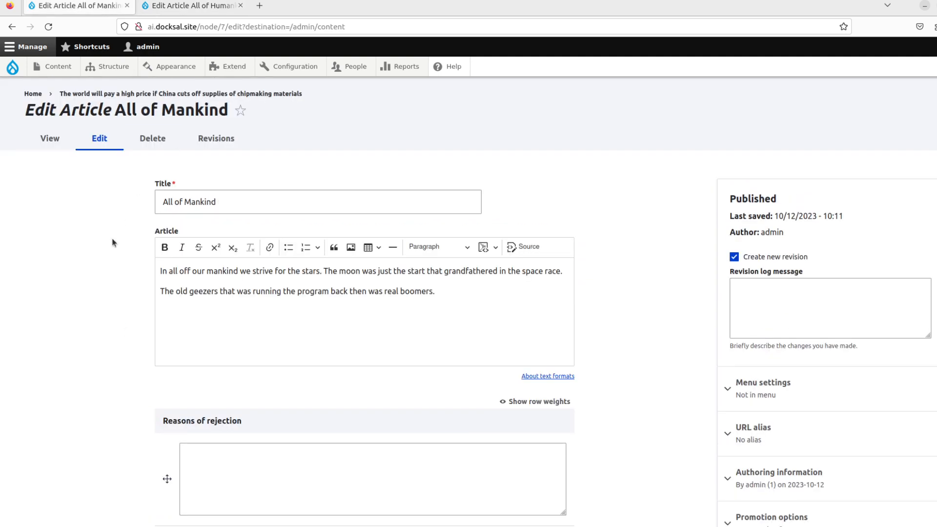
pyautogui.scroll(-5, 126, 285)
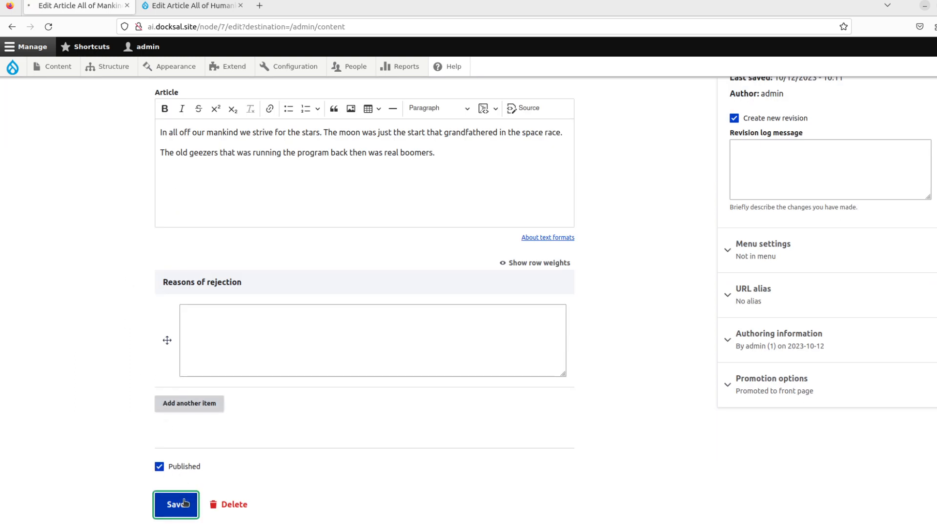
pyautogui.click(175, 503)
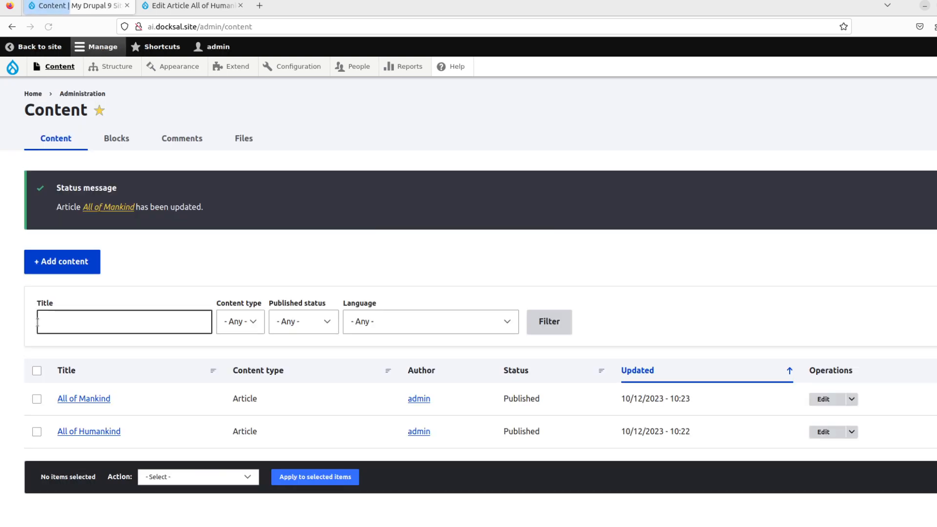
pyautogui.click(823, 399)
pyautogui.scroll(-5, 118, 314)
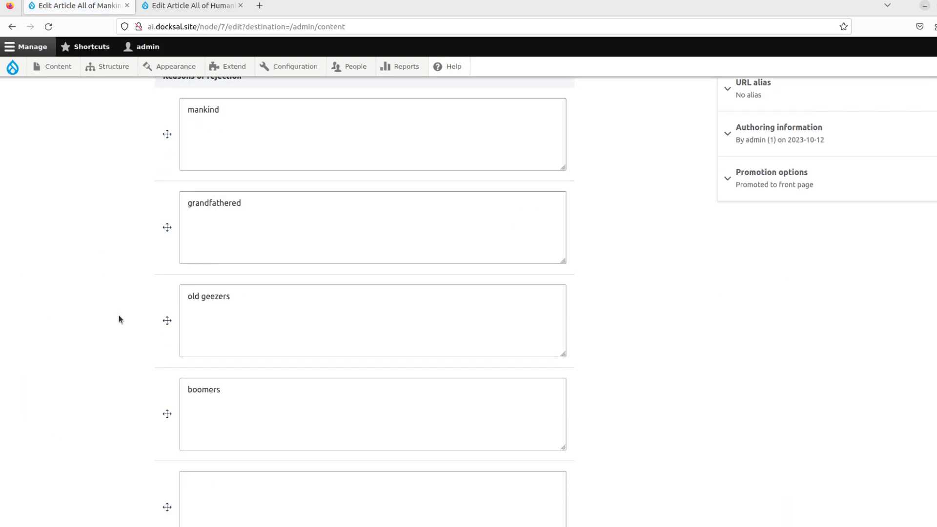
pyautogui.scroll(2, 118, 317)
pyautogui.click(207, 217)
pyautogui.click(230, 269)
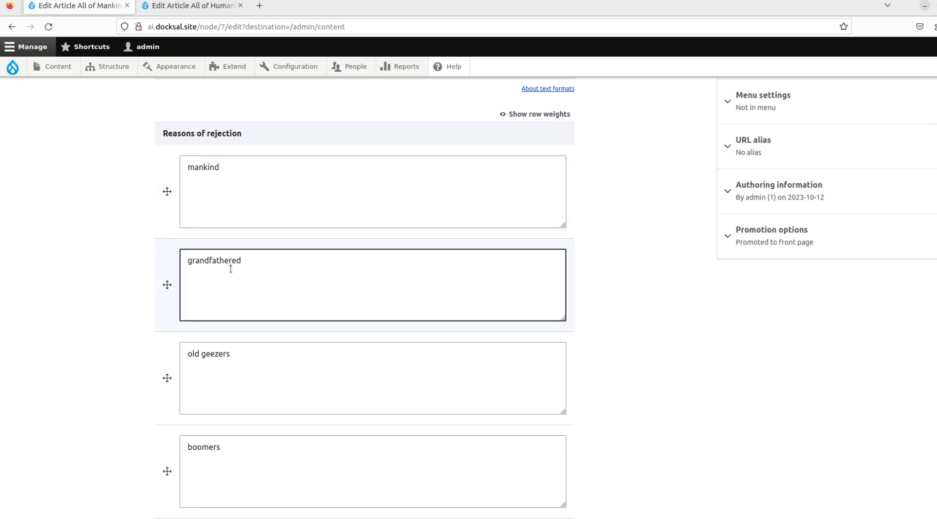